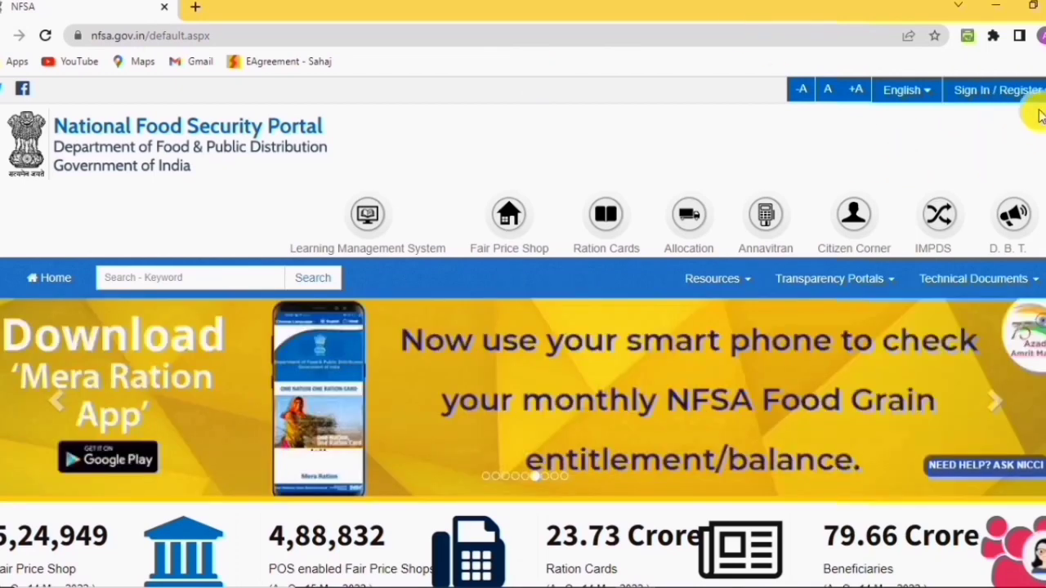
Step: Open the public log-in page from the portal's sign-in options
left_click(1013, 90)
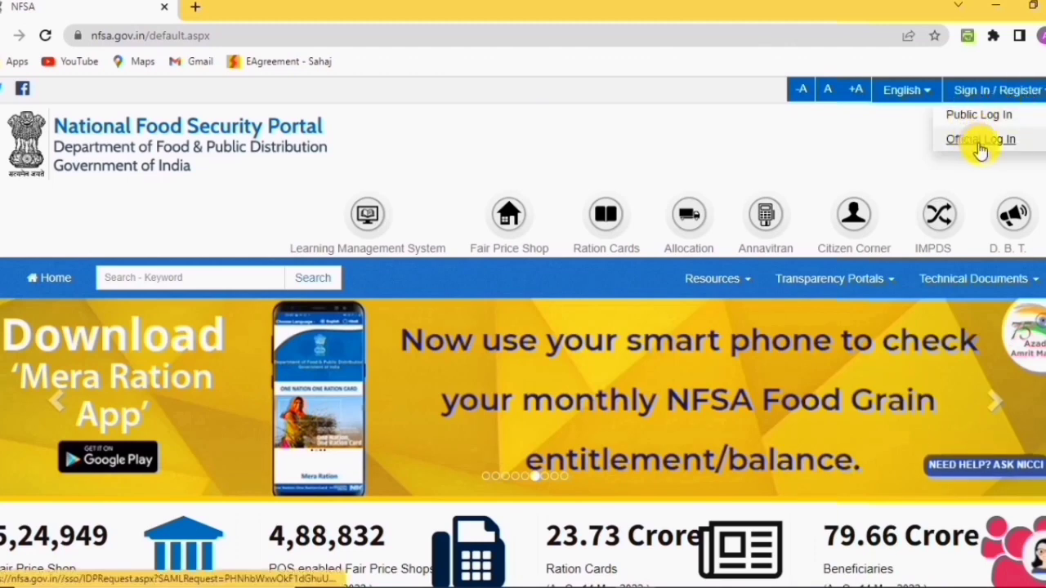
left_click(997, 82)
left_click(1017, 87)
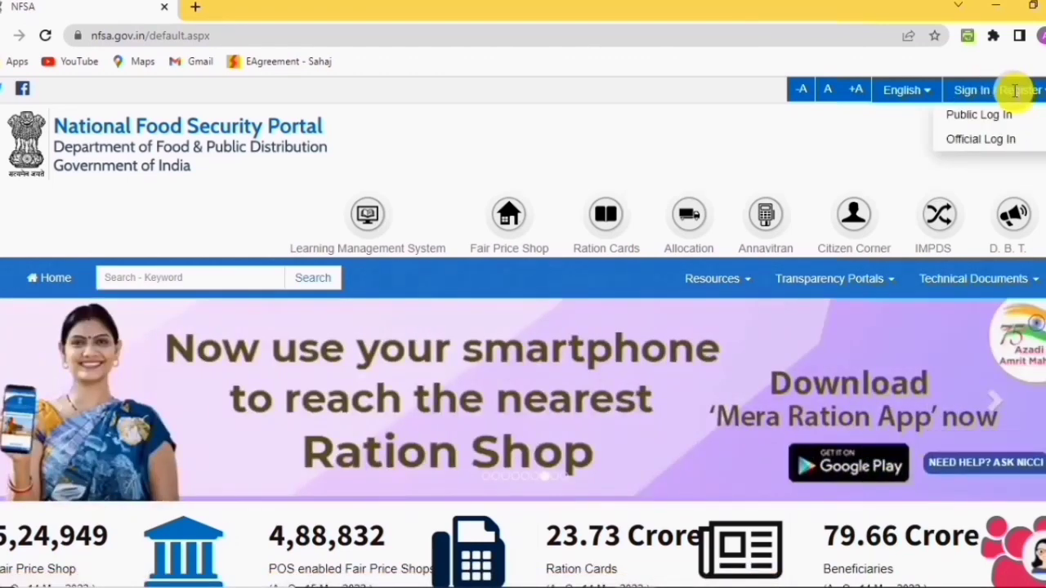
left_click(973, 124)
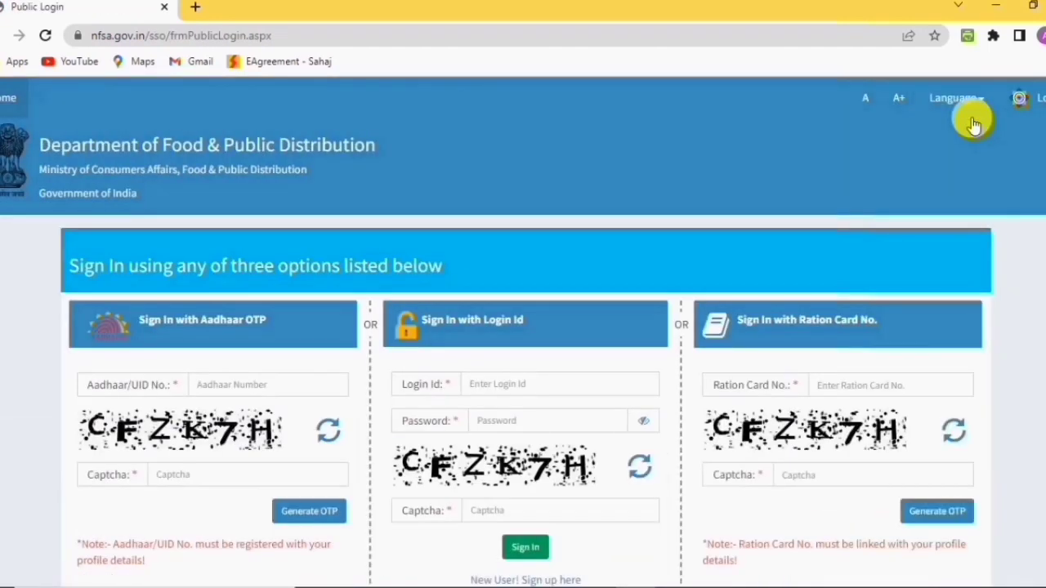
Step: Examine the sign-up and forgotten-password links and the login ID, password and captcha fields of the login ID sign-in section
scroll(768, 126, "down", 1)
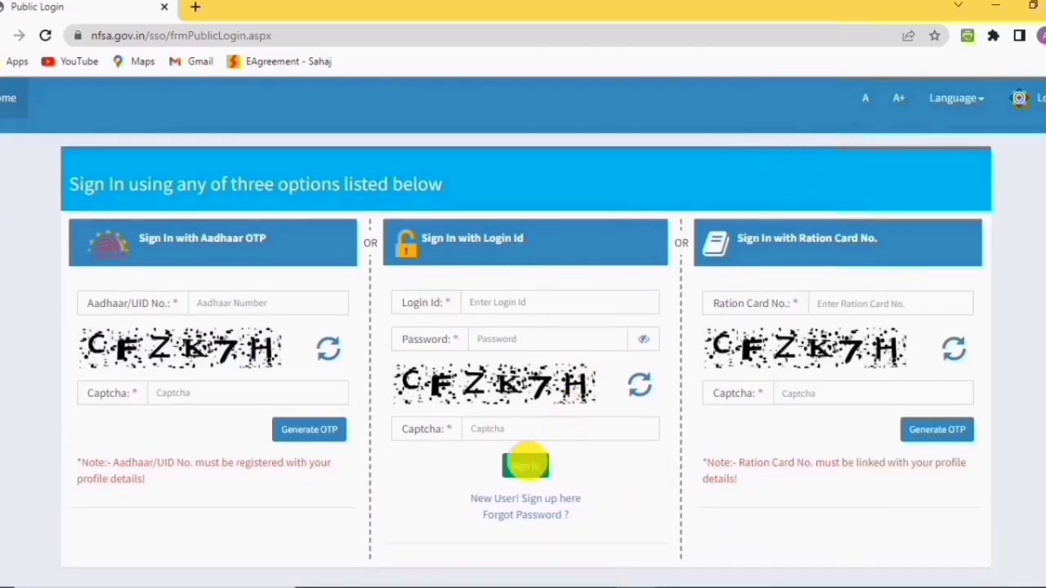
mouse_move(457, 480)
left_mouse_down()
mouse_move(483, 514)
mouse_move(588, 539)
left_mouse_up()
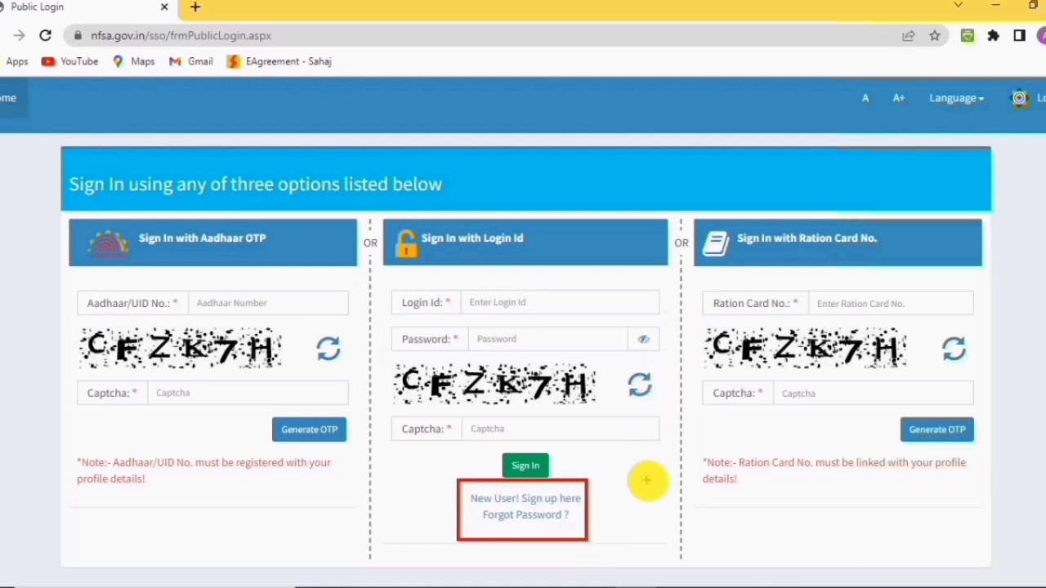
key("Escape")
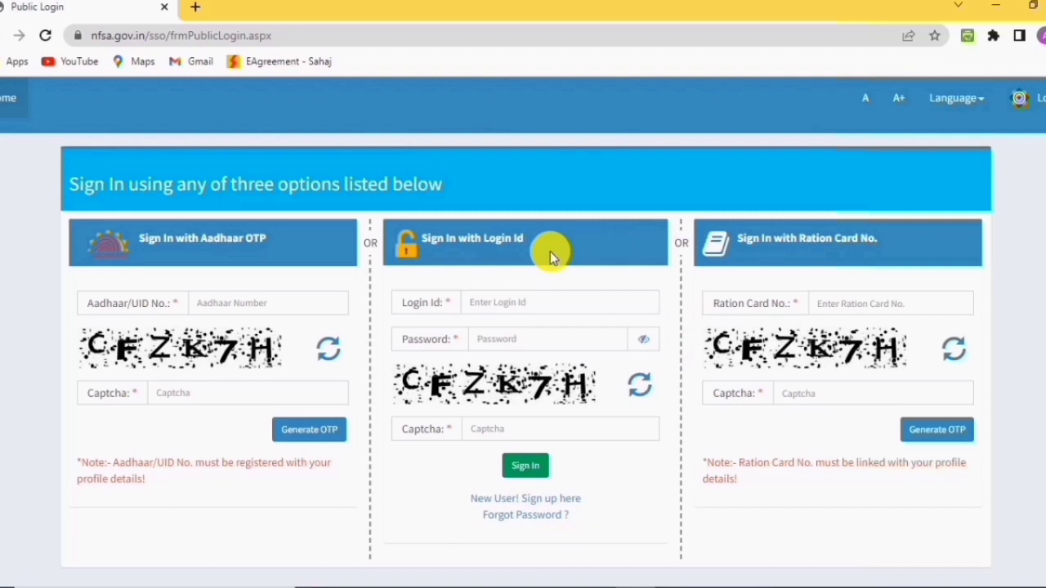
left_click(484, 301)
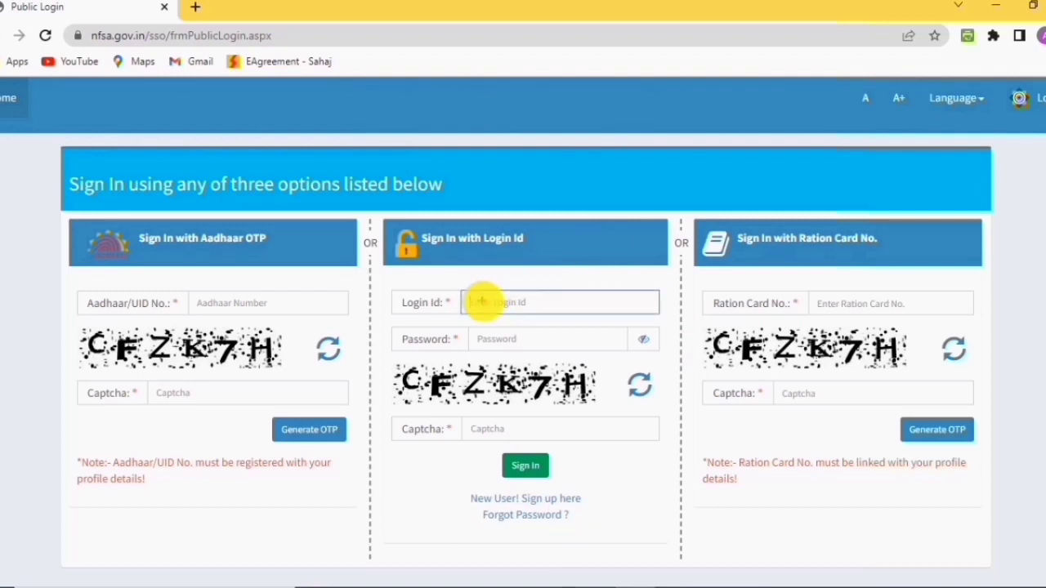
mouse_move(458, 285)
left_mouse_down()
mouse_move(539, 316)
mouse_move(611, 316)
left_mouse_up()
mouse_move(471, 328)
left_mouse_down()
mouse_move(518, 351)
mouse_move(561, 350)
left_mouse_up()
mouse_move(392, 362)
left_mouse_down()
mouse_move(449, 398)
mouse_move(590, 402)
left_mouse_up()
mouse_move(465, 419)
left_mouse_down()
mouse_move(528, 434)
mouse_move(509, 469)
mouse_move(567, 446)
left_mouse_up()
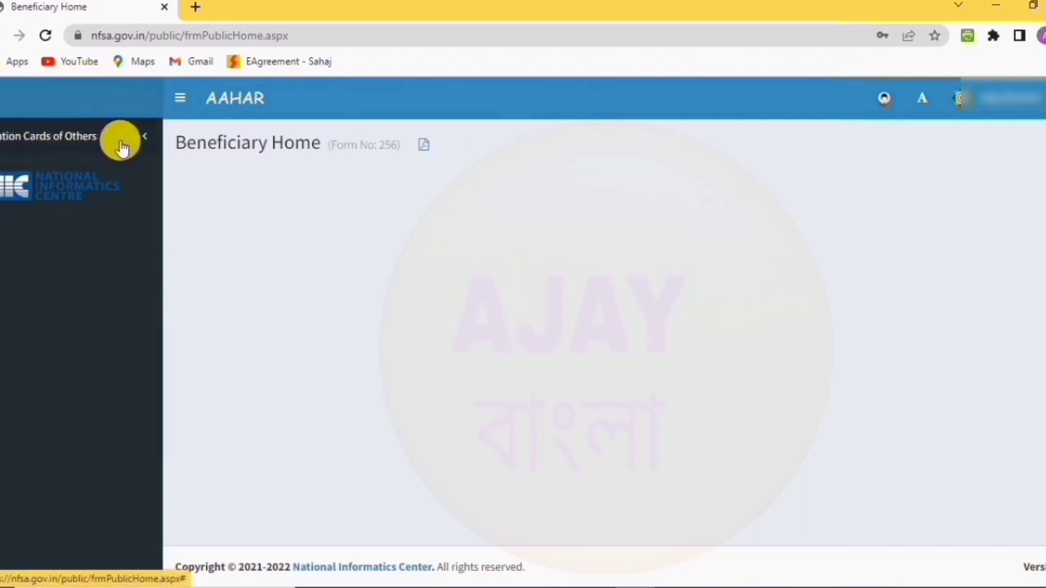
Step: Start a new ration card application under Ration Cards of Others and submit West Bengal as the state
left_click(86, 145)
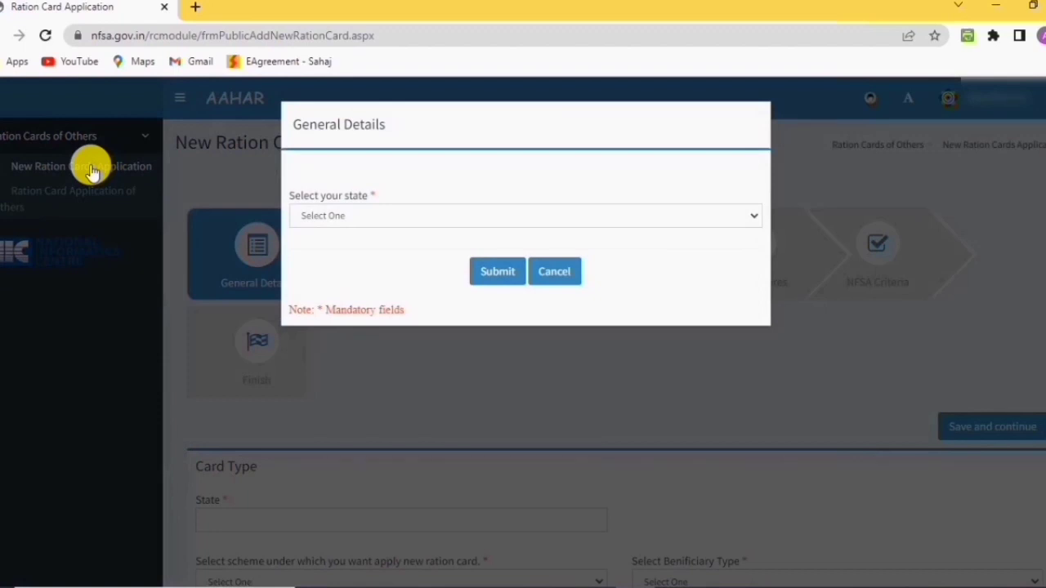
left_click(692, 217)
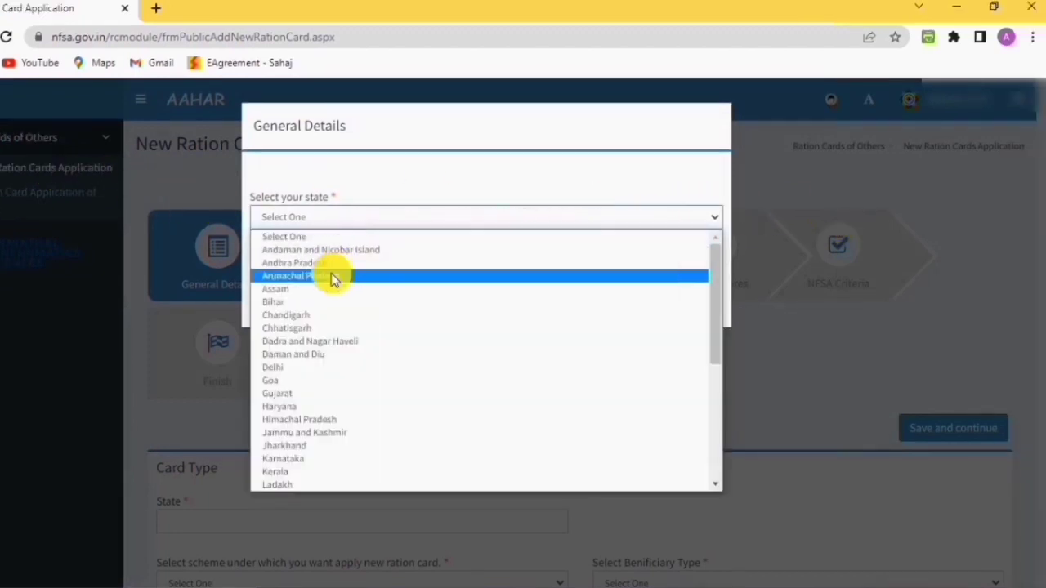
scroll(331, 273, "down", 8)
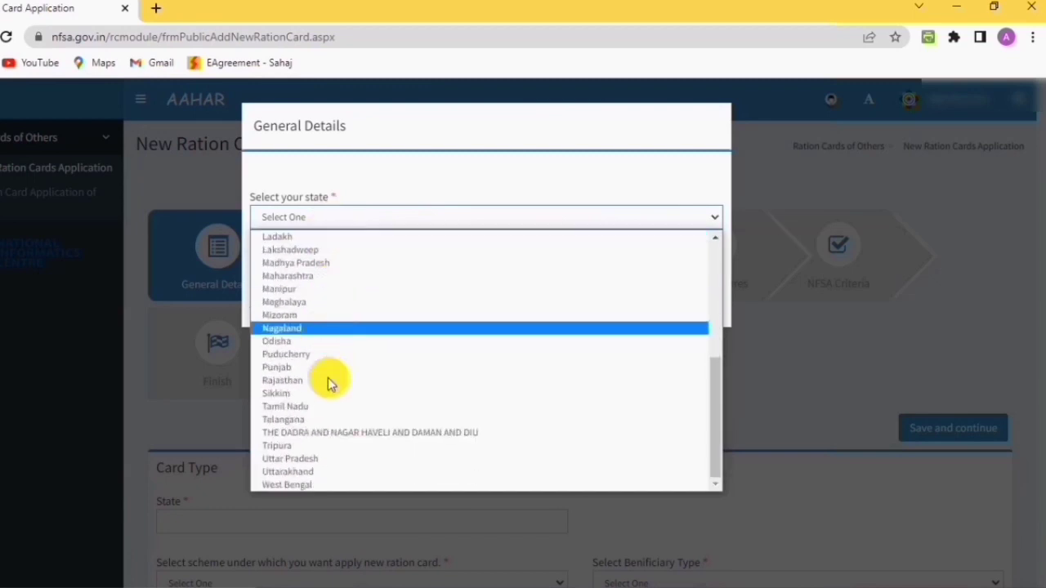
left_click(309, 487)
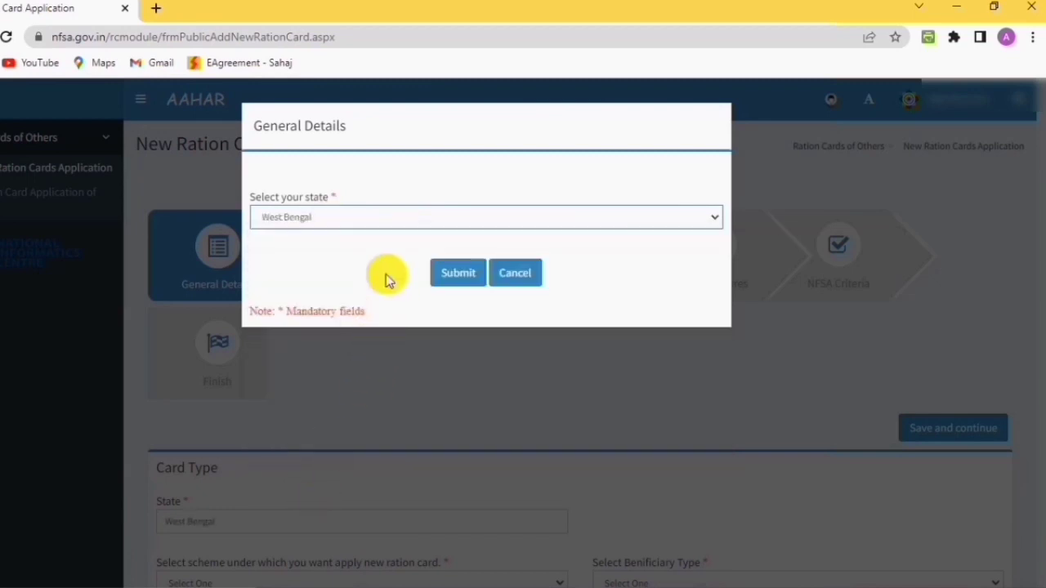
left_click(457, 275)
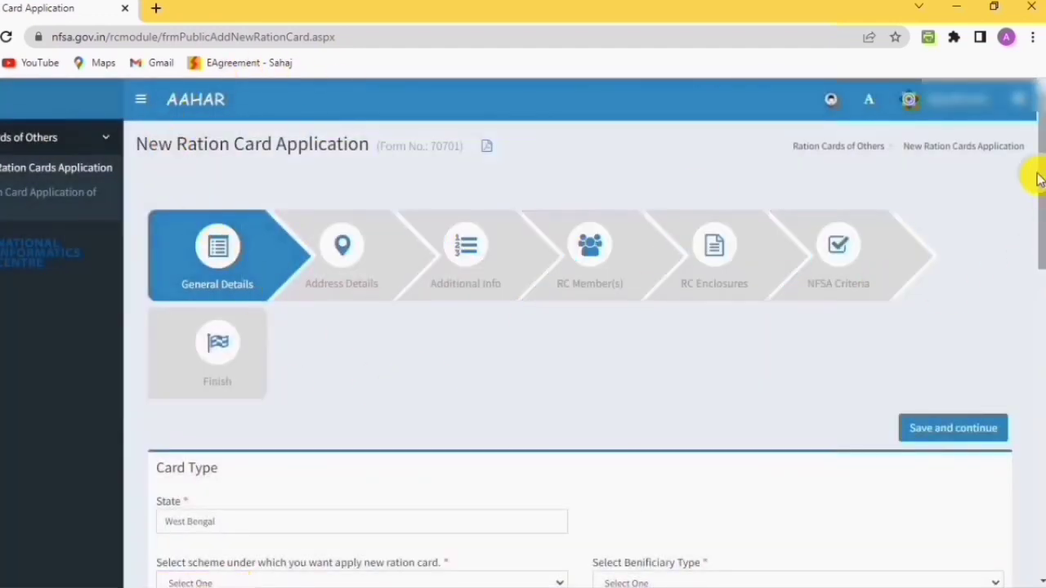
Step: Set the ration card scheme to Antyodaya Anna Yojana and the beneficiary type to Ration in the Card Type section
left_click_drag(1038, 185, 1038, 226)
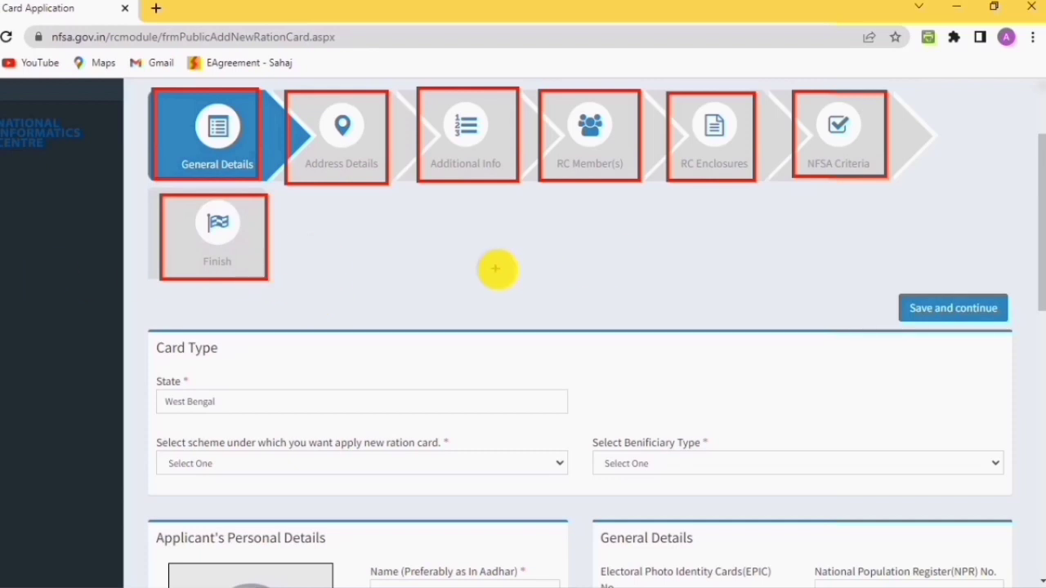
left_click(479, 236)
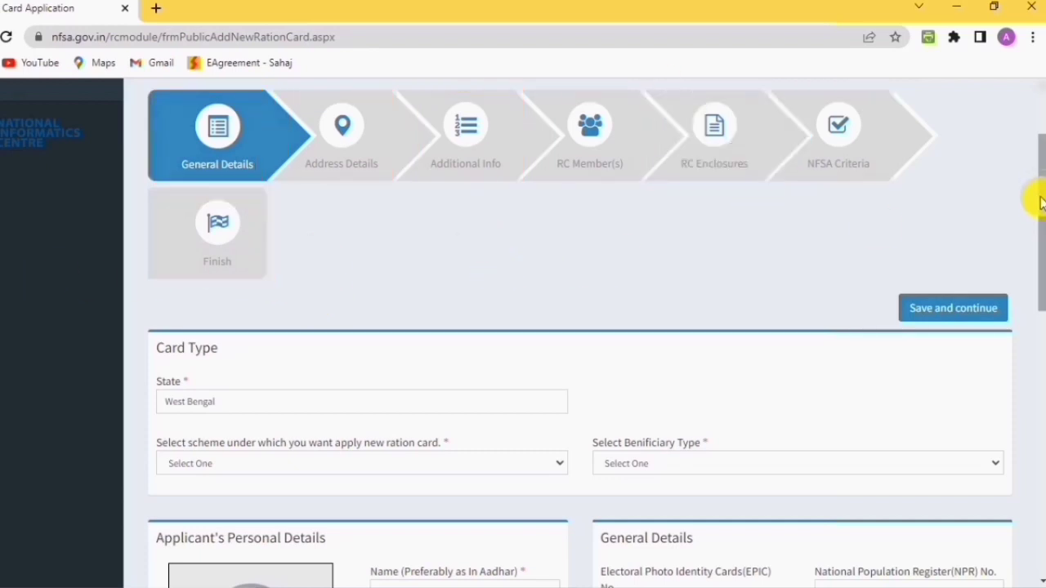
left_click_drag(1039, 204, 1039, 283)
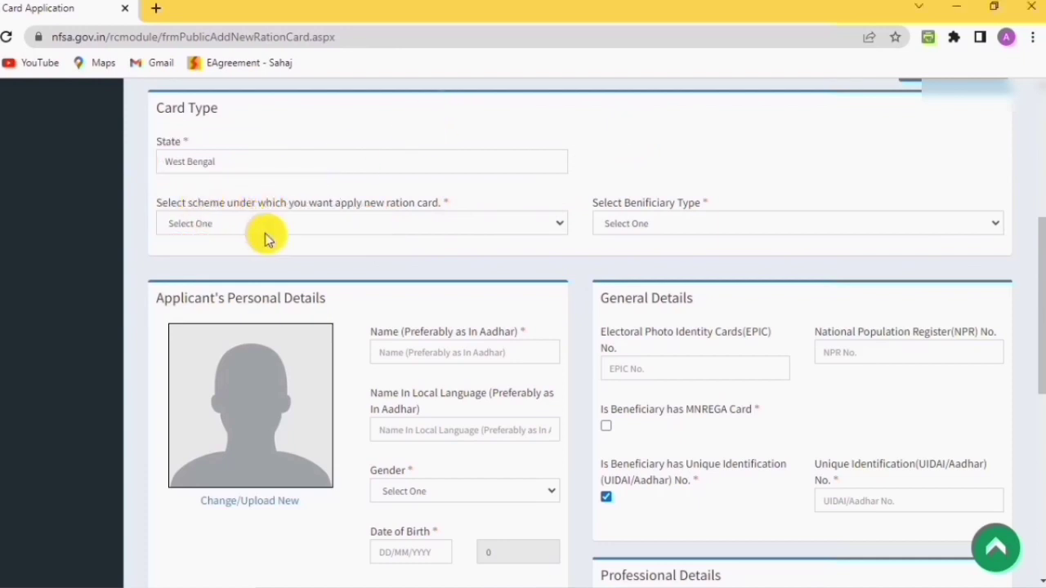
left_click(345, 223)
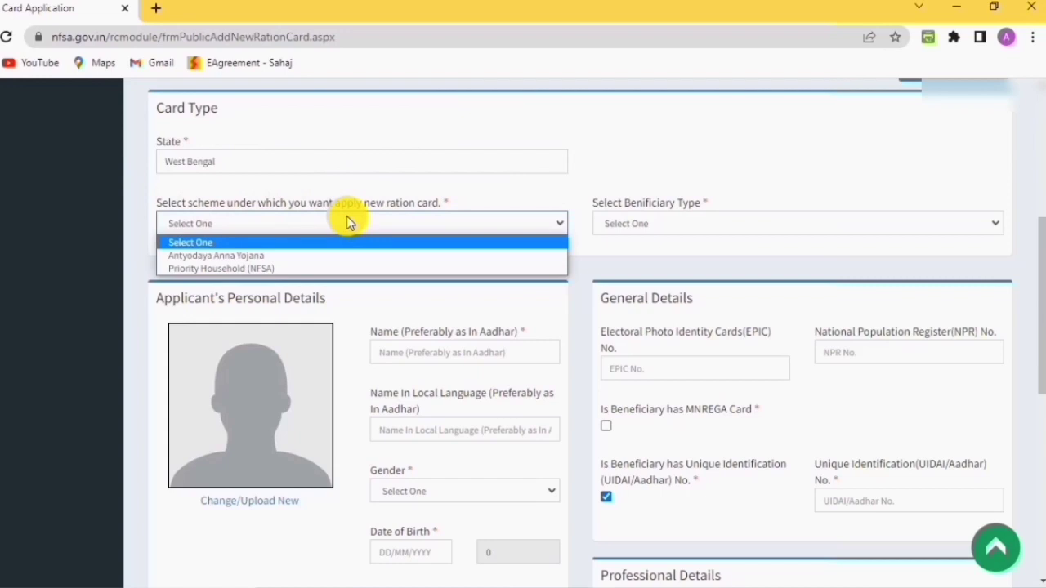
left_click(250, 255)
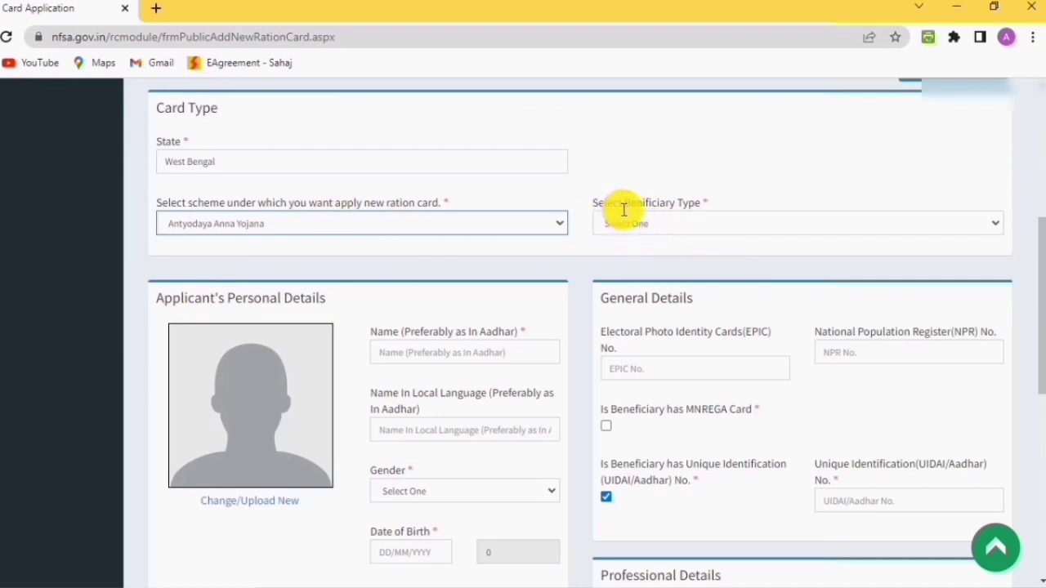
left_click(674, 225)
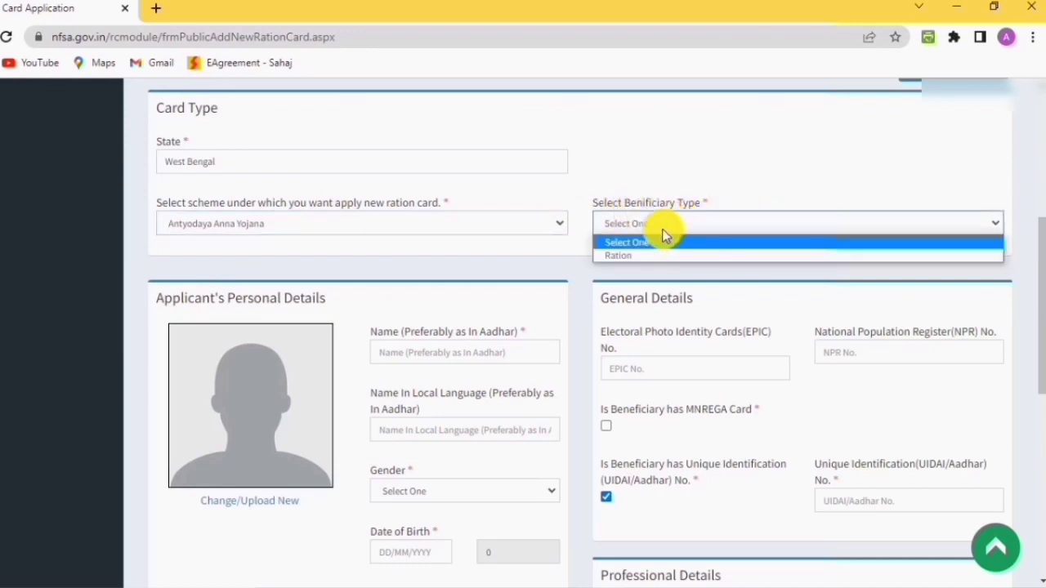
left_click(632, 257)
Step: Try to upload a portrait image from the computer as the applicant's photo in the personal details
left_click_drag(1038, 256, 1039, 325)
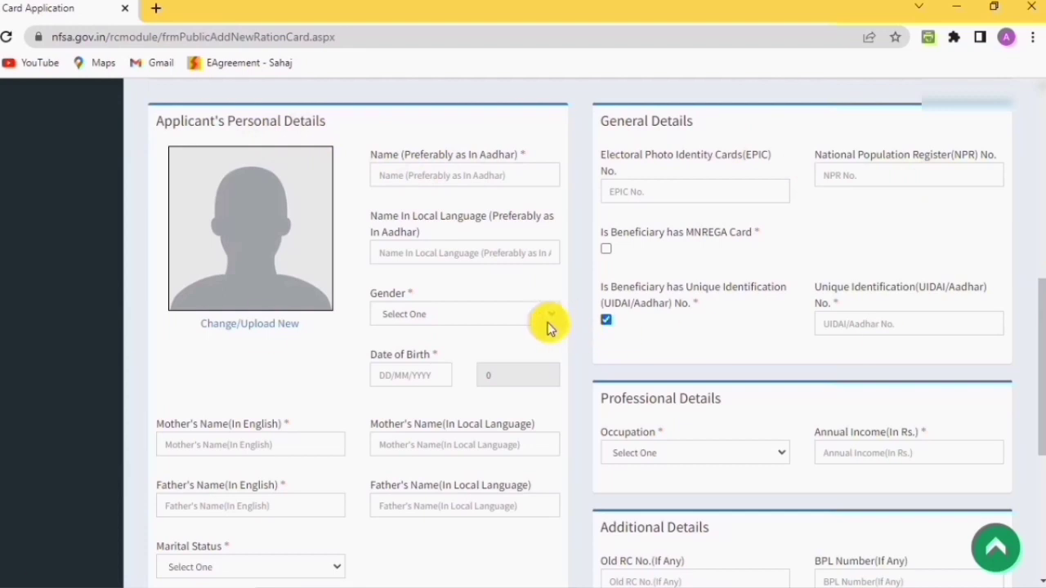
left_click(253, 327)
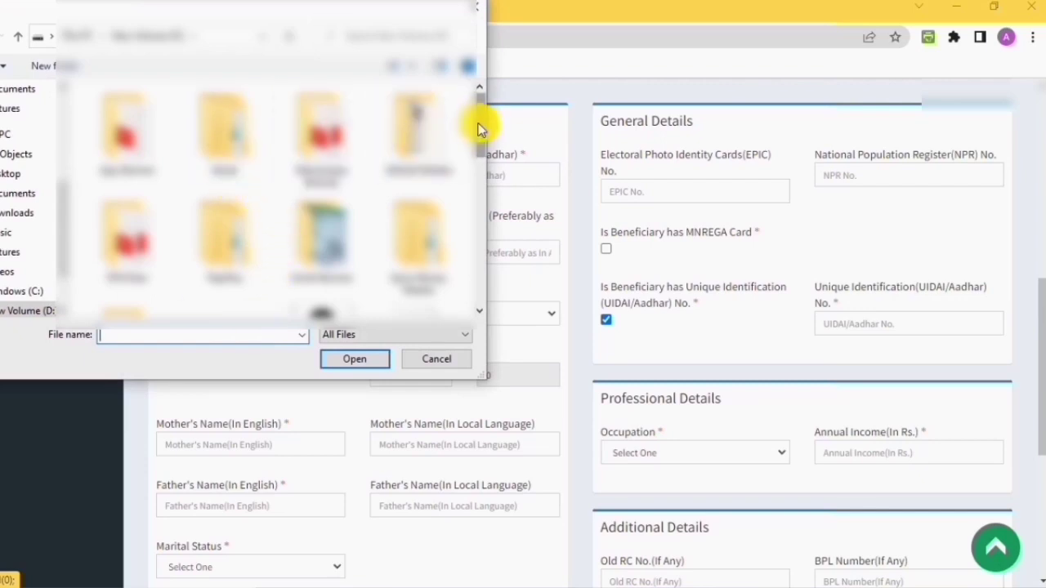
left_click_drag(480, 121, 478, 152)
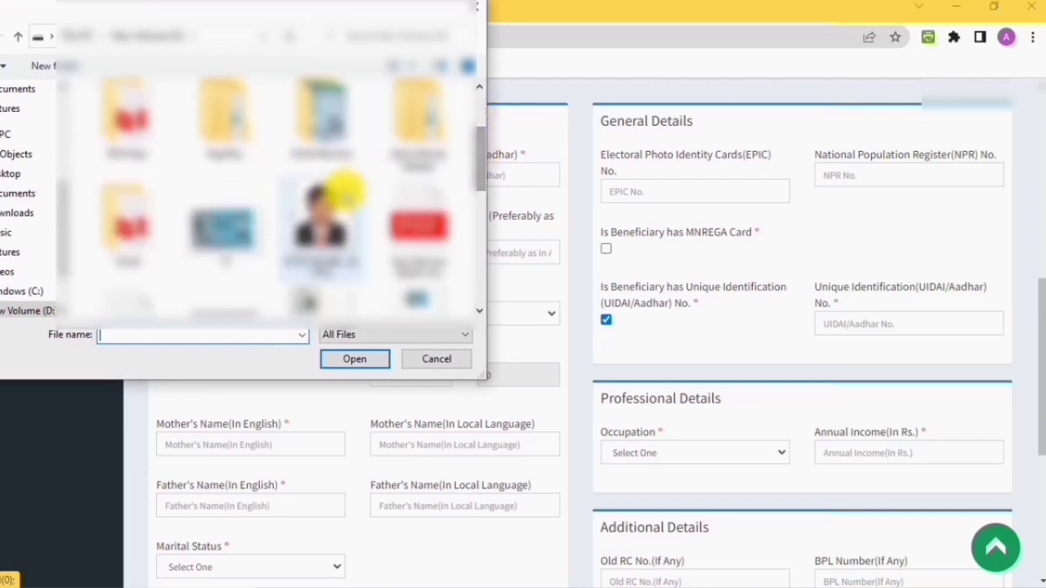
left_click(327, 209)
left_click(355, 360)
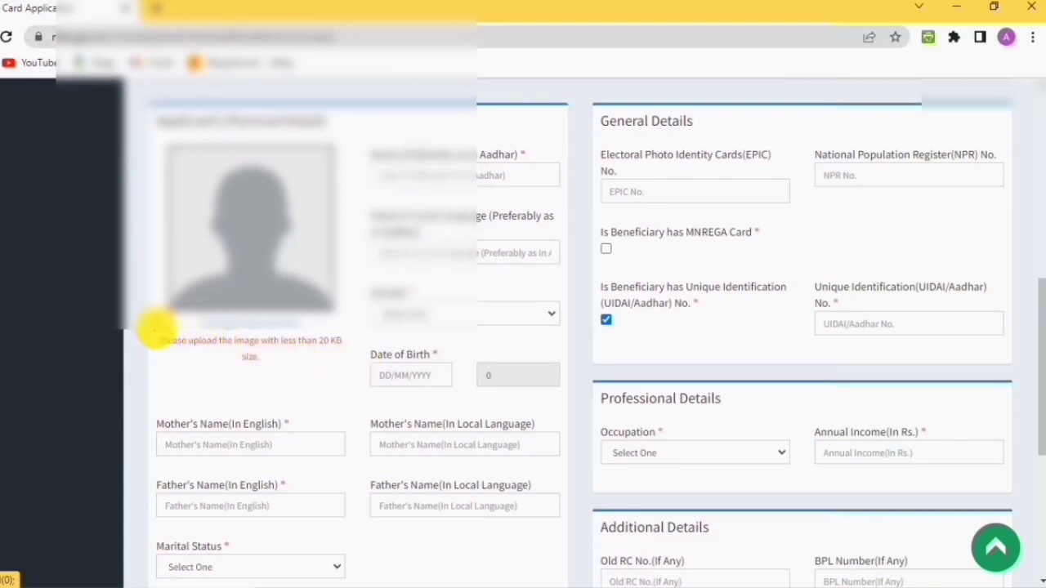
Step: Review the photo size requirement and the name, local-language name, gender and date of birth fields in the applicant's personal details
left_click_drag(163, 342, 346, 368)
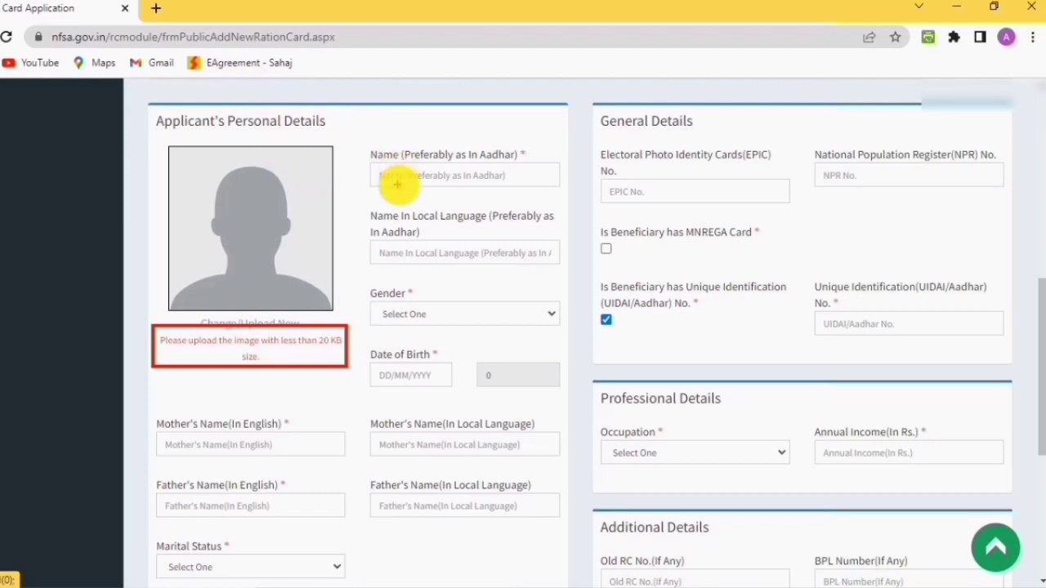
left_click_drag(371, 160, 529, 188)
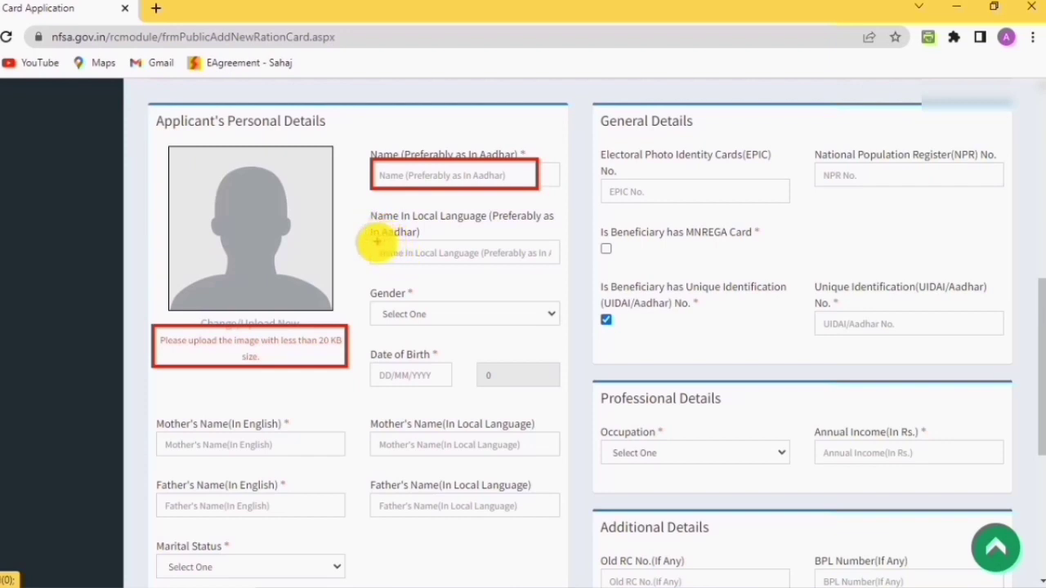
left_click_drag(369, 239, 506, 263)
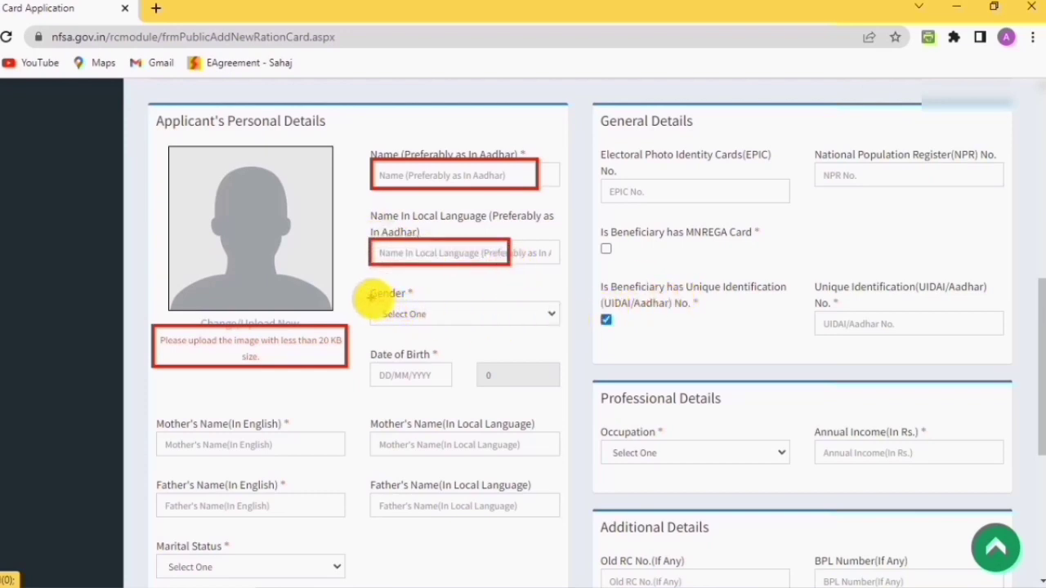
left_click_drag(370, 298, 522, 324)
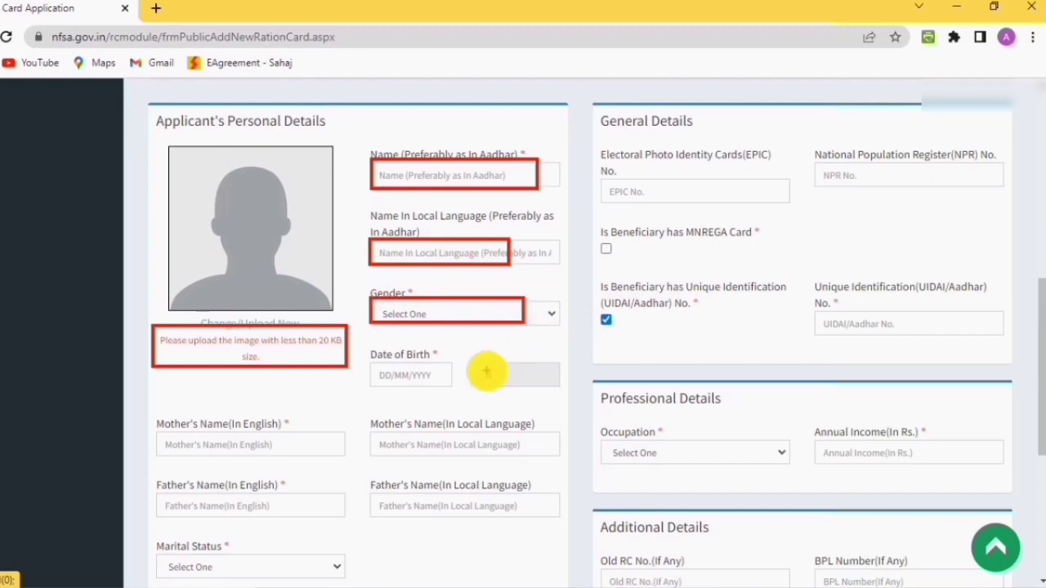
left_click_drag(370, 362, 444, 382)
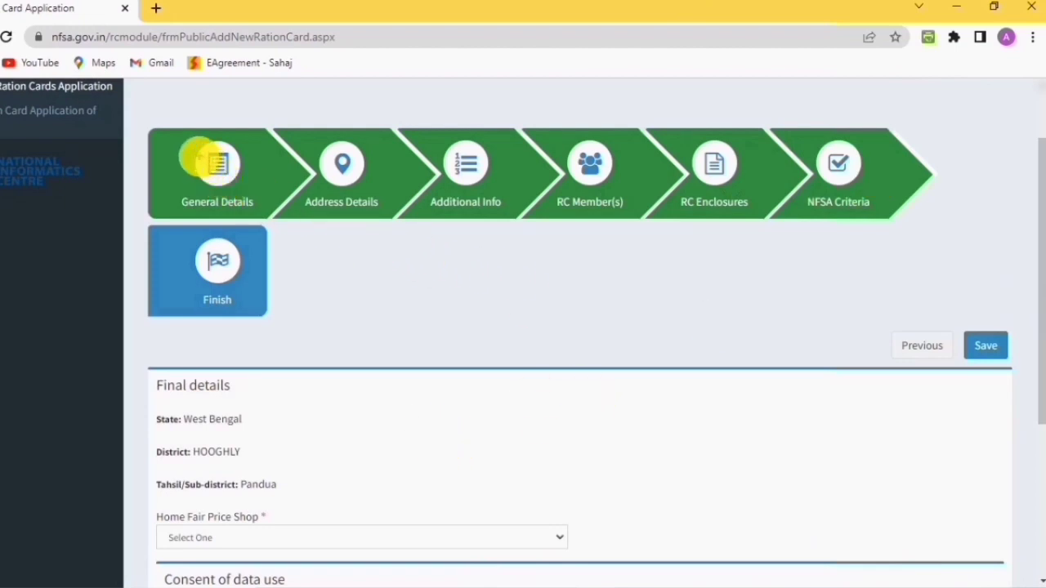
Step: Examine the application's stage overview and the final details, including the Home Fair Price Shop field
mouse_move(140, 122)
left_mouse_down()
mouse_move(178, 182)
mouse_move(915, 228)
left_mouse_up()
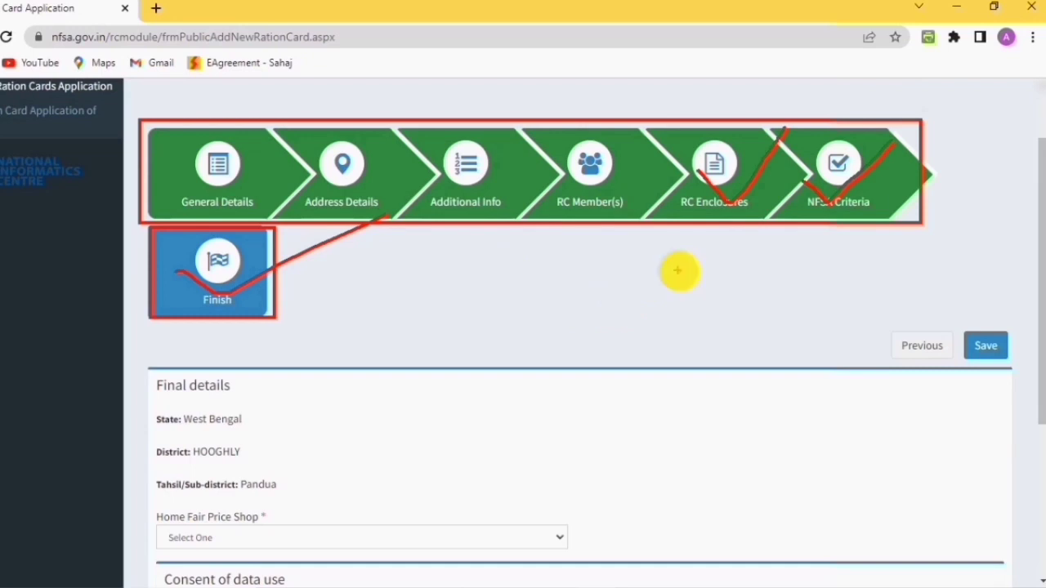
scroll(697, 331, "down", 1)
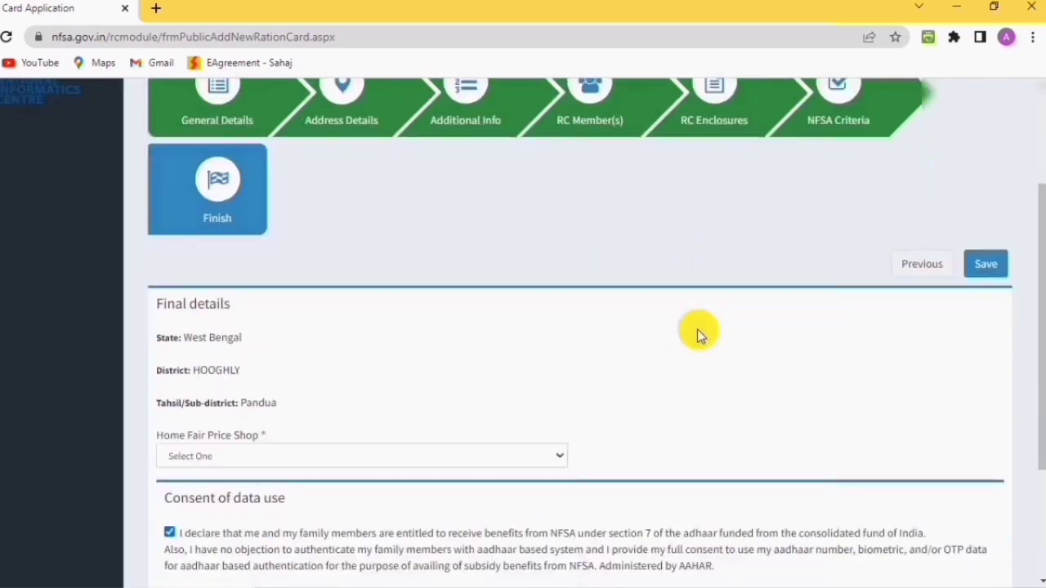
scroll(697, 331, "down", 2)
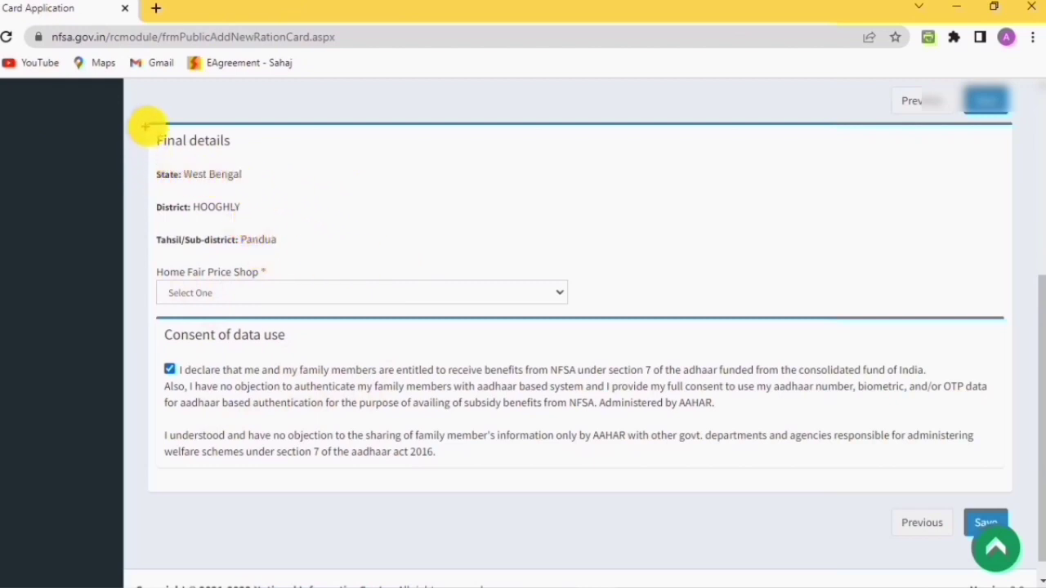
left_click_drag(148, 118, 613, 332)
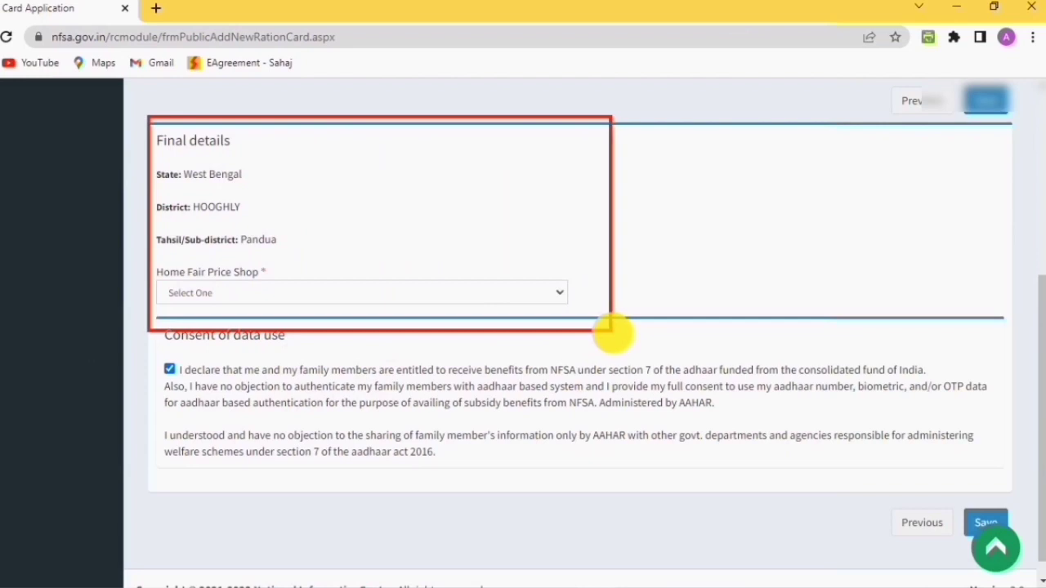
left_click_drag(155, 265, 507, 321)
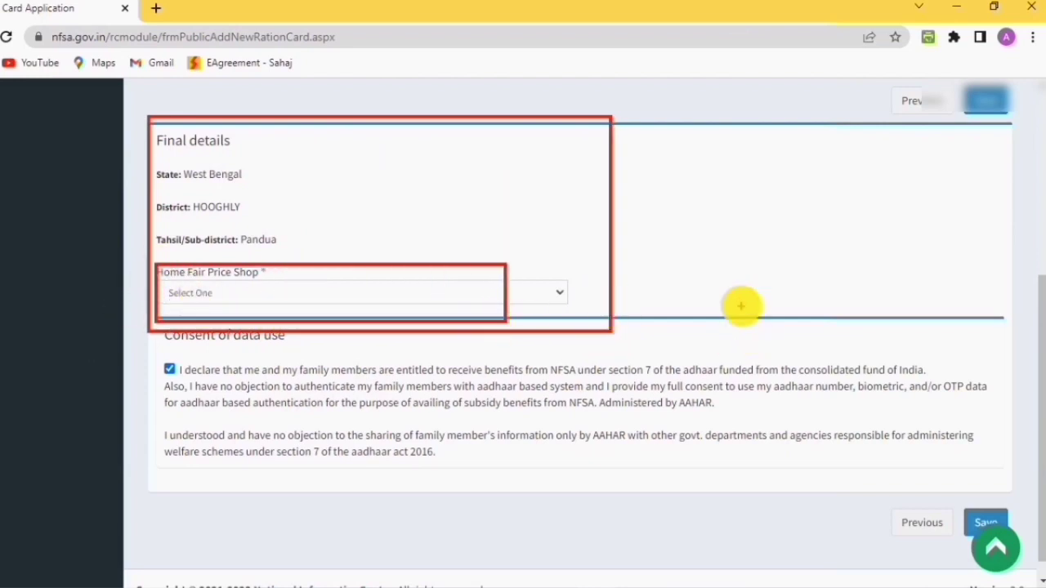
Step: Check the Home Fair Price Shop choices and try to save the ration card application
left_click(295, 293)
left_click(300, 294)
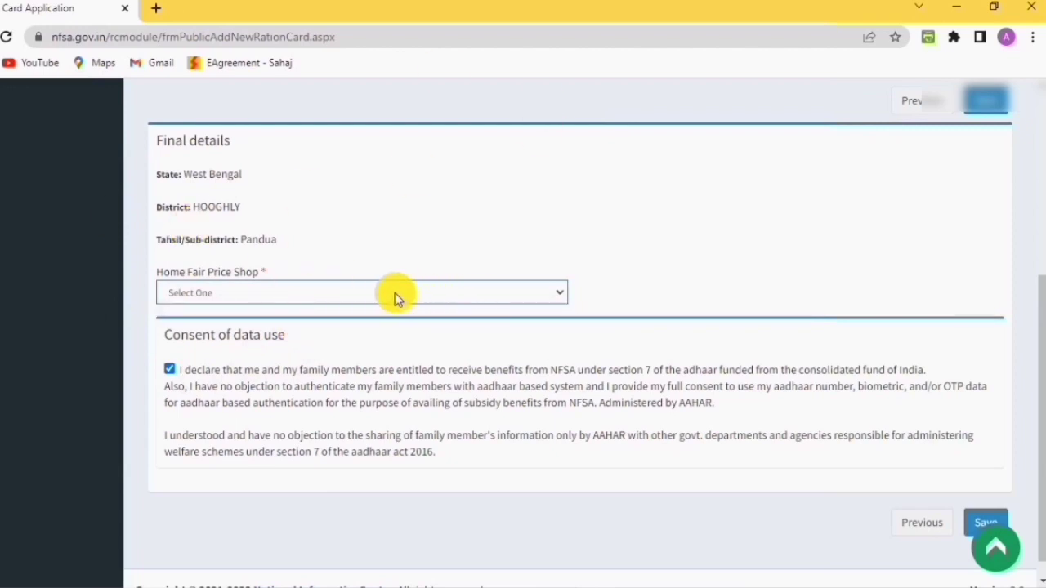
left_click(346, 297)
left_click(346, 296)
scroll(691, 304, "down", 1)
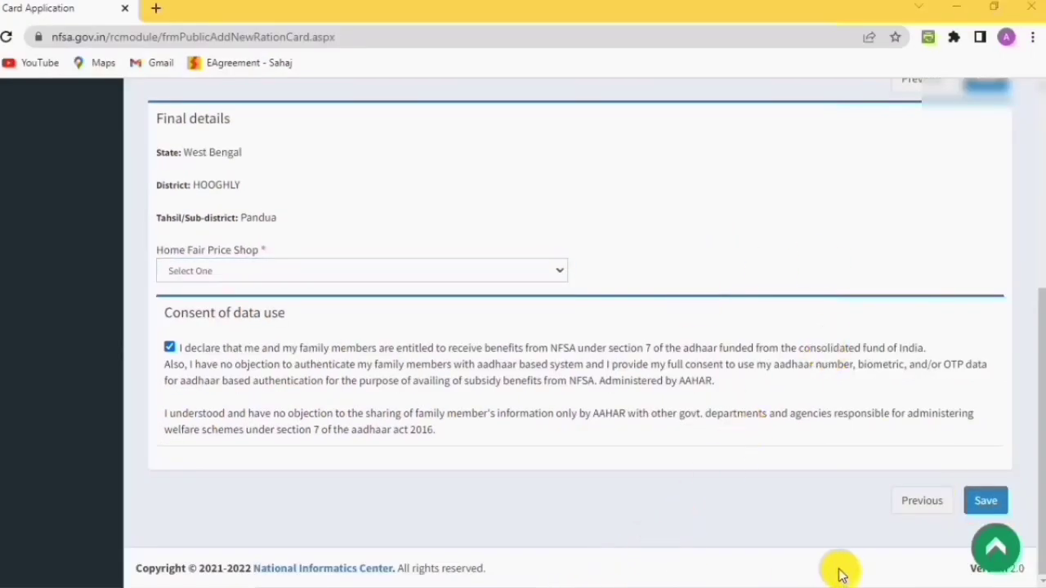
left_click(978, 555)
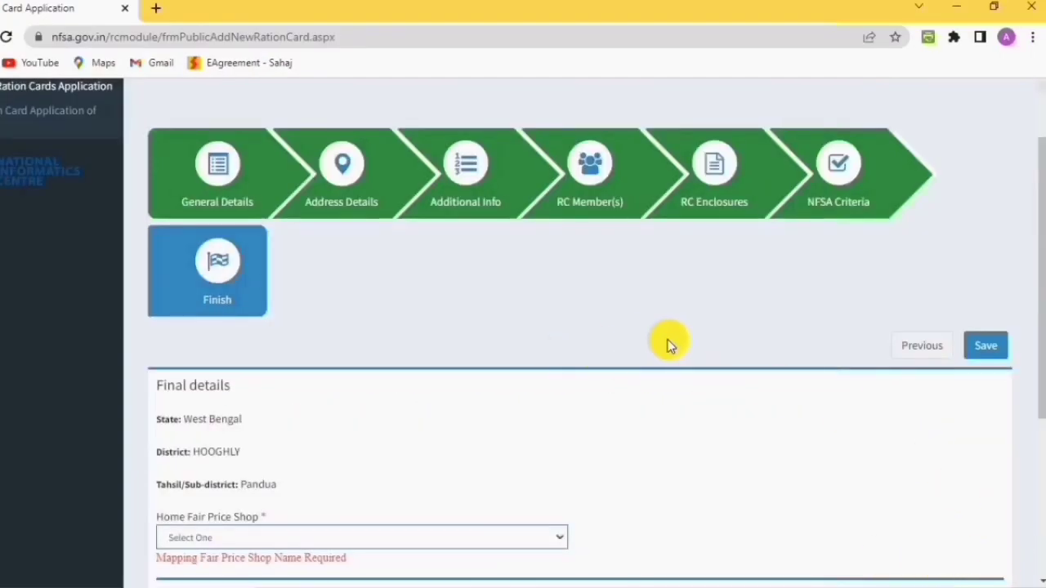
Step: Review the application's stages from General Details to Finish together with its save option
scroll(668, 347, "up", 1)
scroll(668, 346, "up", 1)
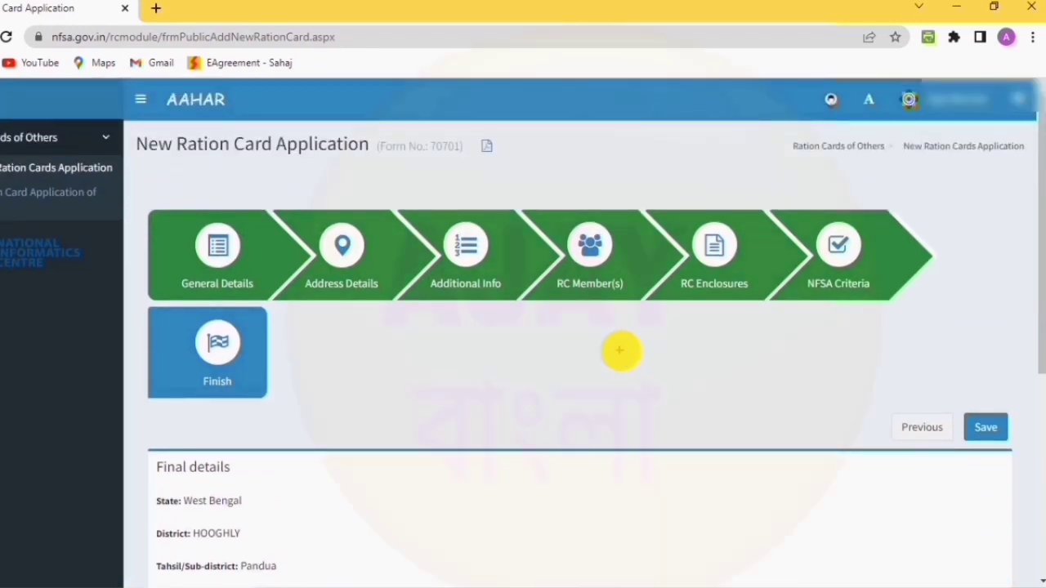
mouse_move(139, 173)
left_mouse_down()
mouse_move(157, 315)
mouse_move(600, 444)
mouse_move(957, 427)
mouse_move(1013, 448)
left_mouse_up()
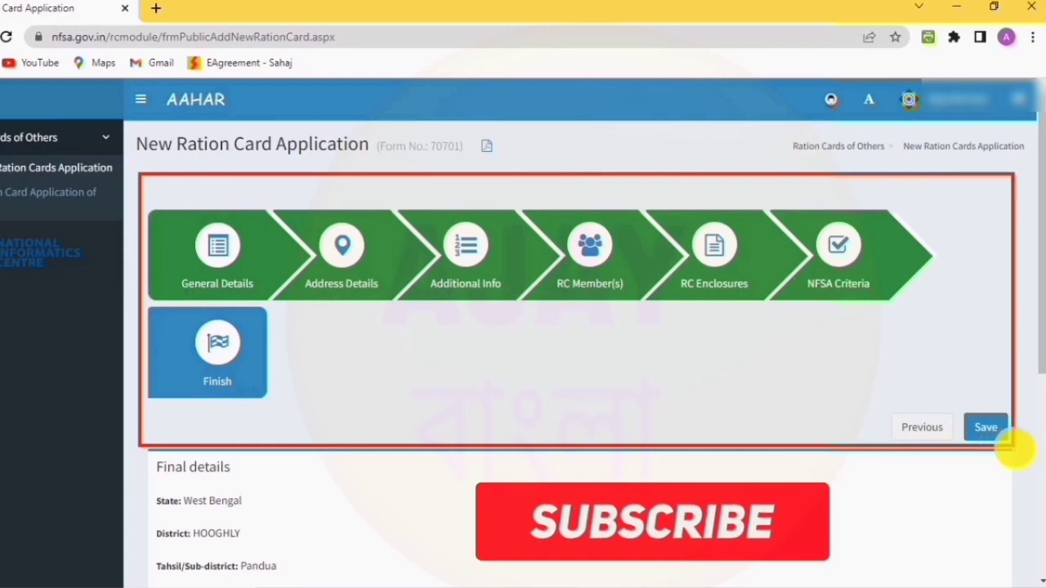